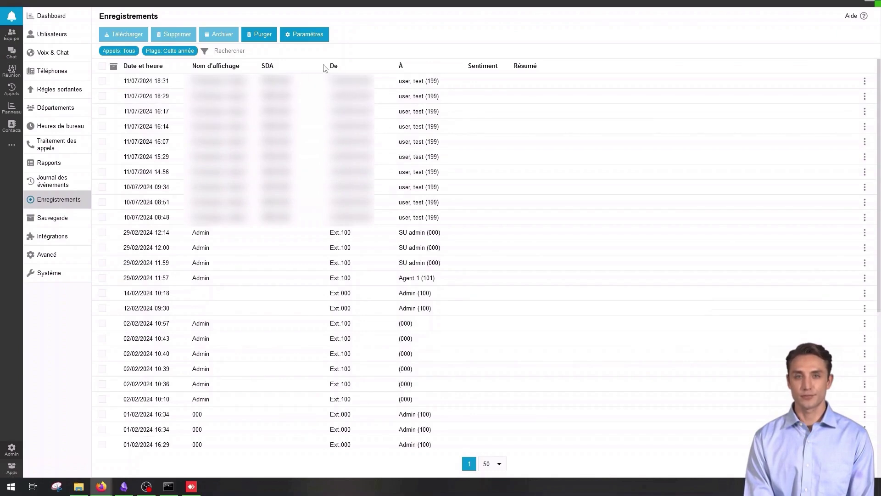
# Step: Download the 11/07/2024 18:31 recording
pyautogui.scroll(-5, 324, 81)
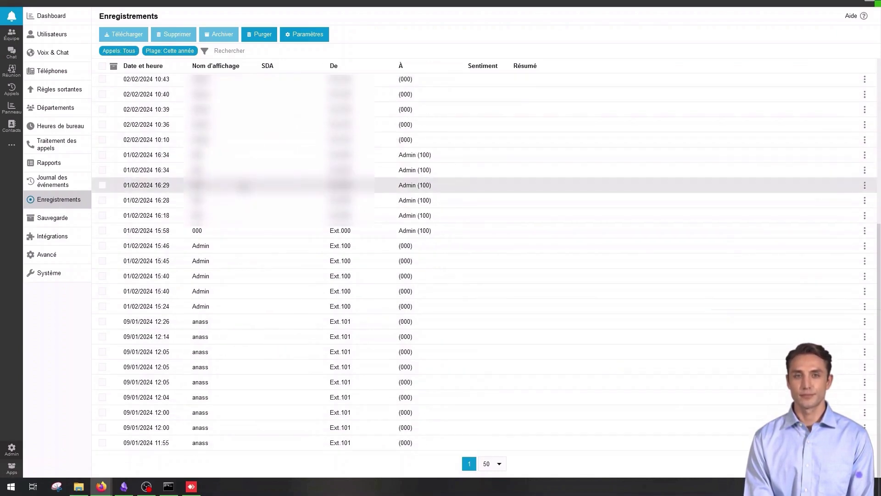
pyautogui.scroll(5, 324, 185)
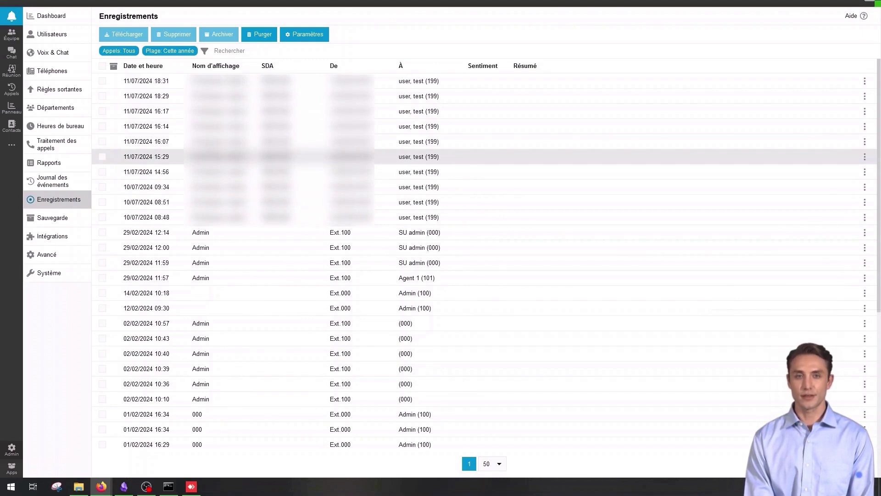
pyautogui.click(102, 81)
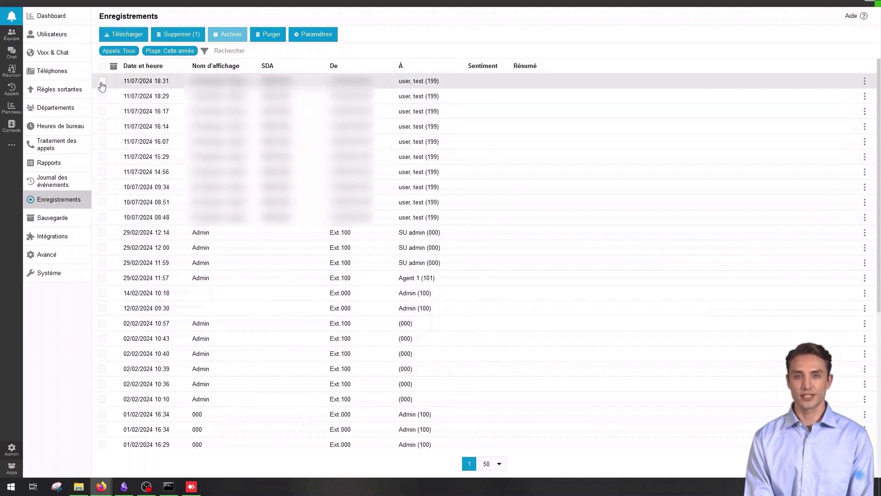
pyautogui.click(130, 36)
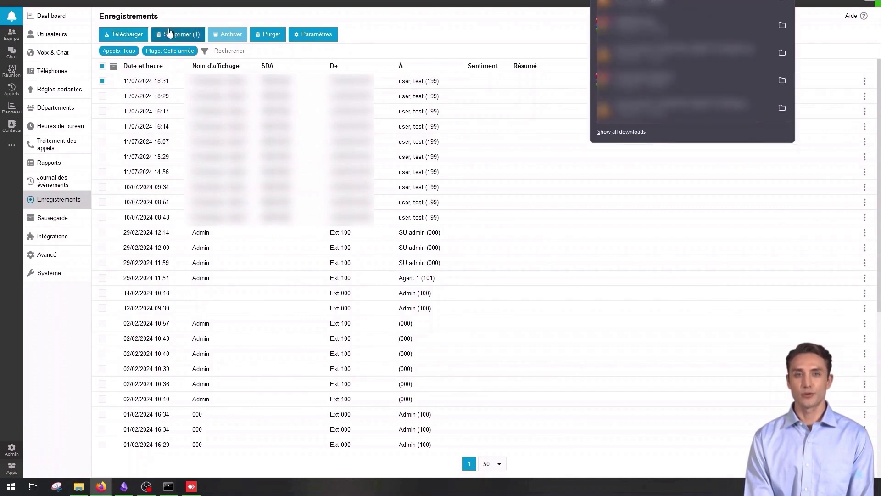
# Step: Select the 18:29 recording too and request deletion of both recordings
pyautogui.click(354, 16)
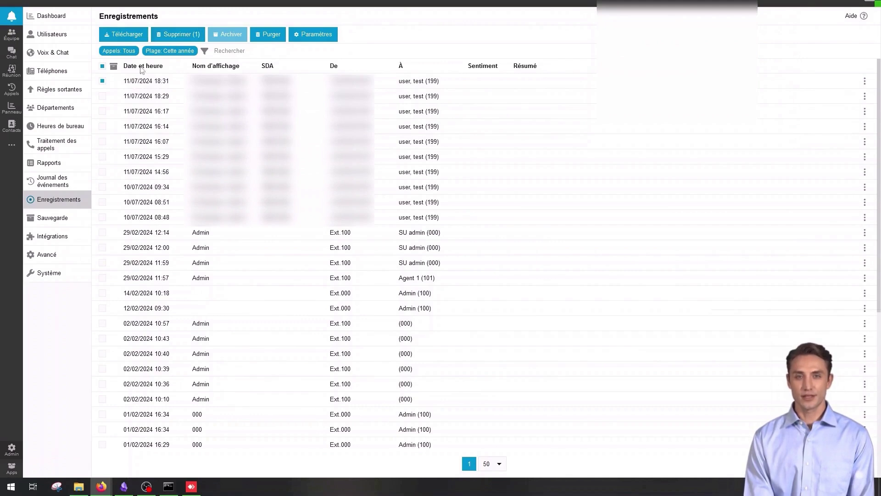
pyautogui.click(102, 96)
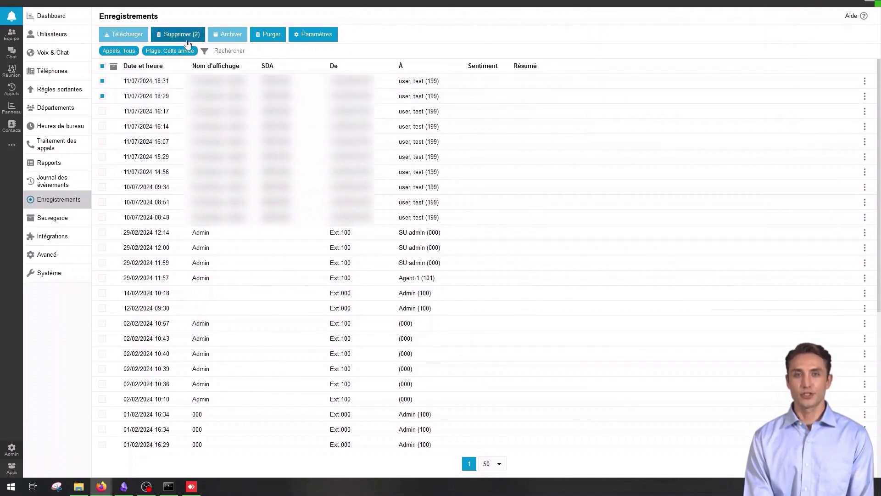
pyautogui.click(188, 34)
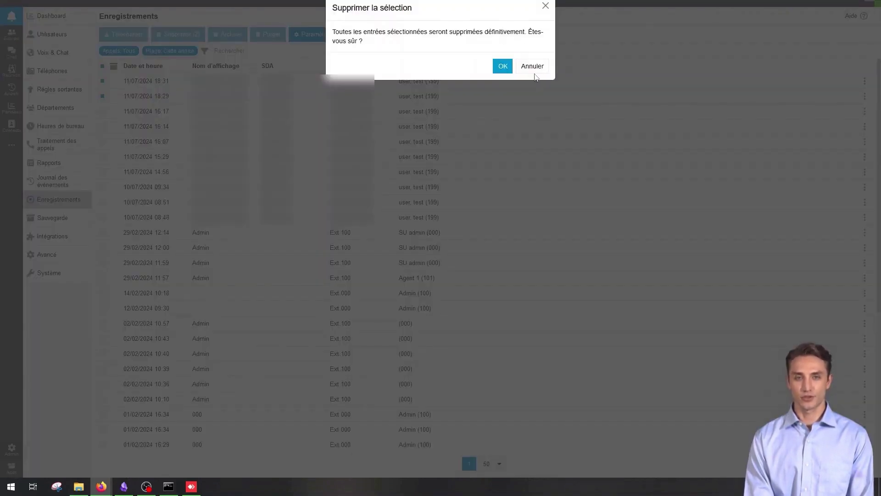
# Step: Cancel deleting the two recordings, then cancel purging all recordings
pyautogui.click(533, 67)
pyautogui.click(260, 35)
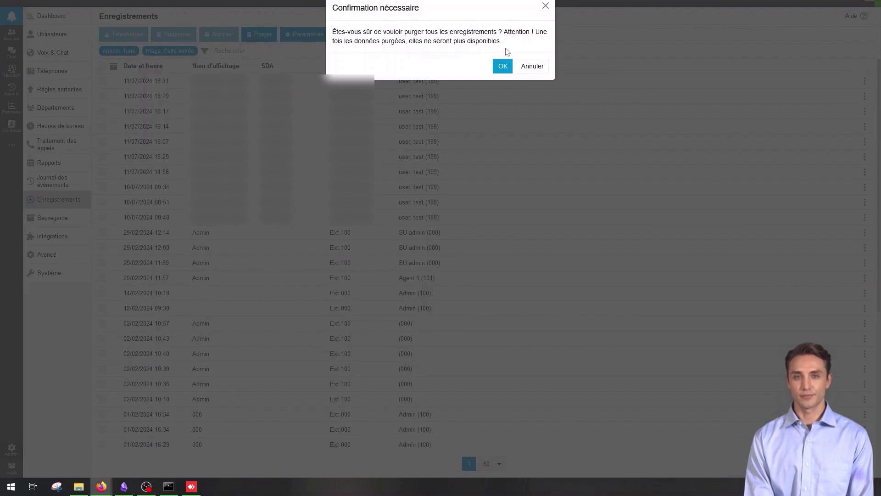
pyautogui.click(529, 67)
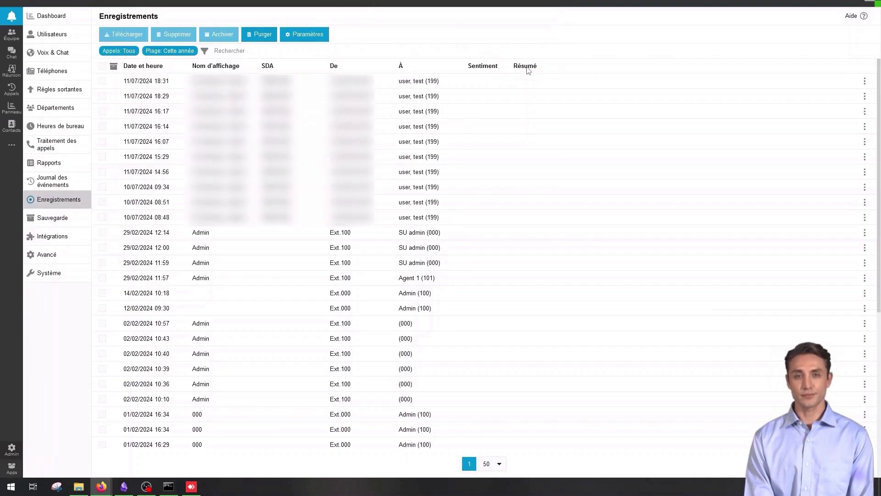
# Step: On the Sauvegarde page, review the backup schedule, keep Quotidienne, and close without saving
pyautogui.click(74, 223)
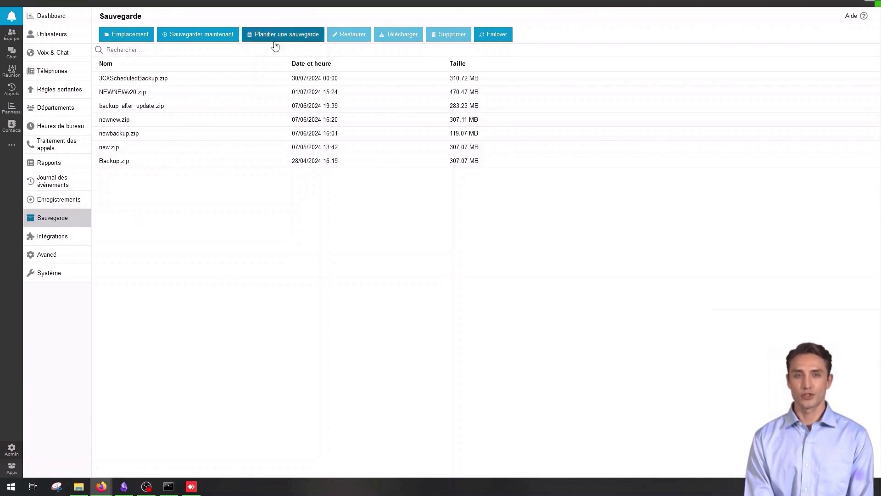
pyautogui.click(287, 36)
pyautogui.click(298, 49)
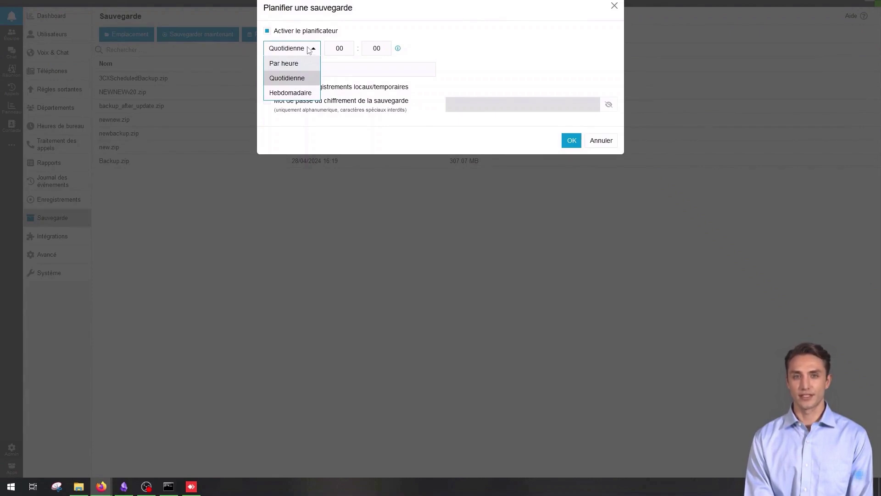
pyautogui.click(309, 49)
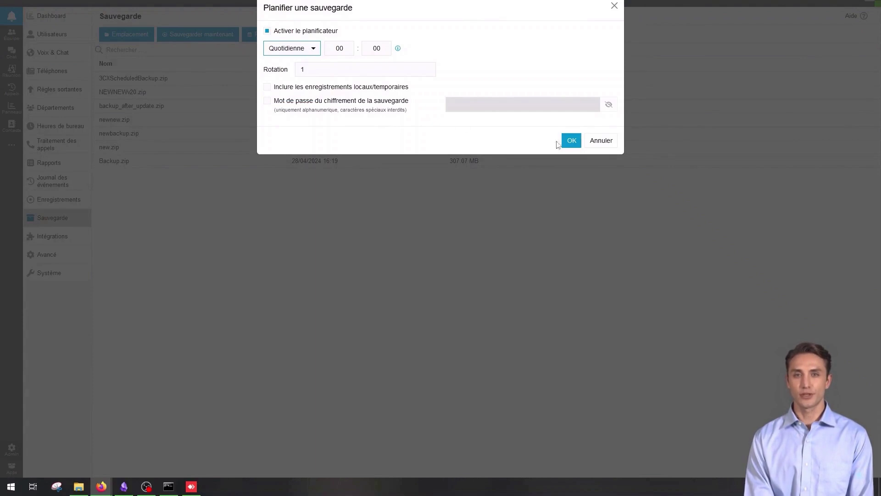
pyautogui.click(606, 140)
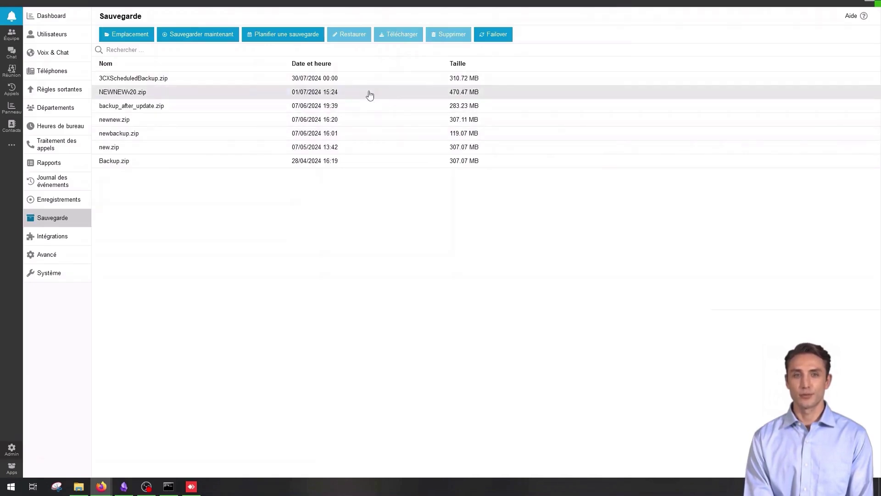
# Step: Start restoring NEWNEWv20.zip, then cancel the restore
pyautogui.click(370, 95)
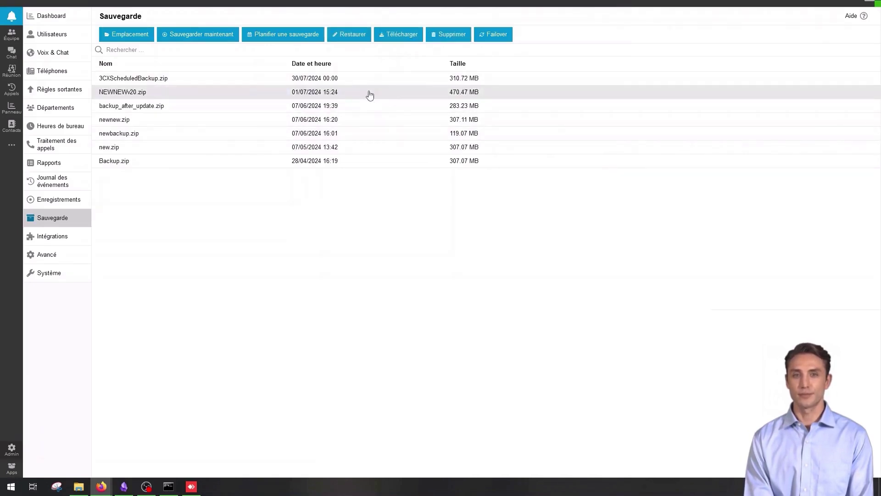
pyautogui.click(349, 36)
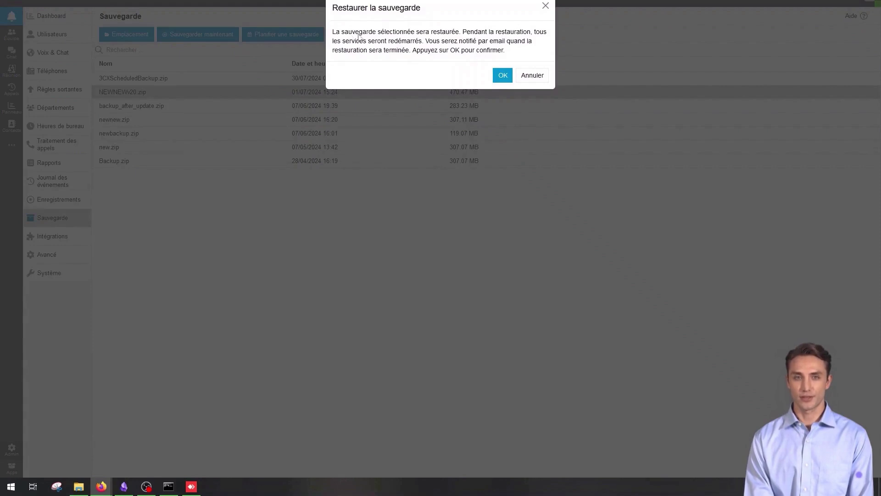
pyautogui.click(528, 79)
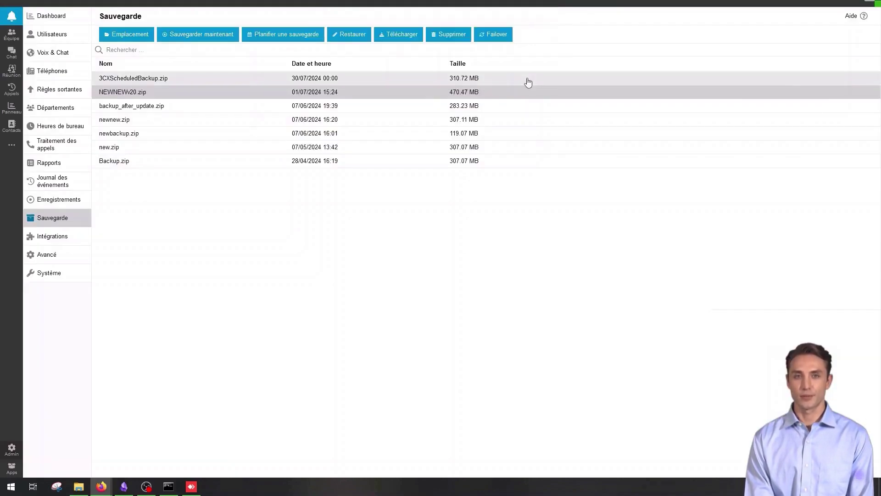
# Step: Download the newnew.zip backup
pyautogui.click(304, 123)
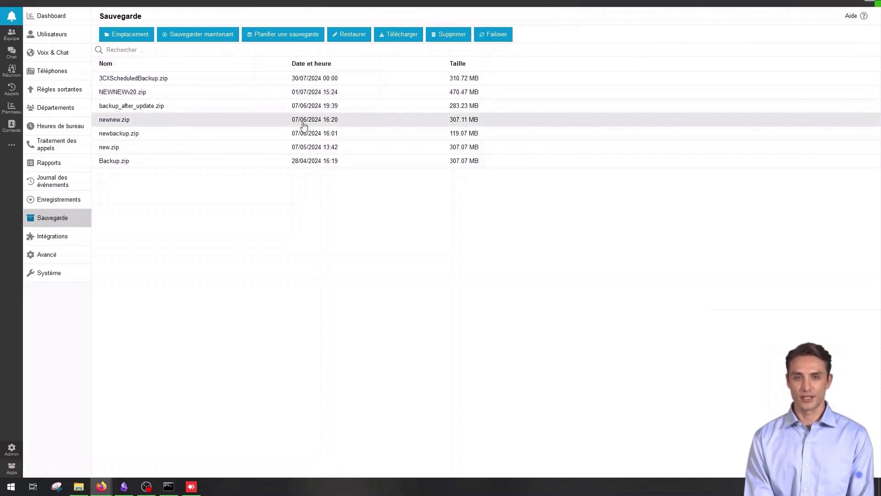
pyautogui.click(414, 34)
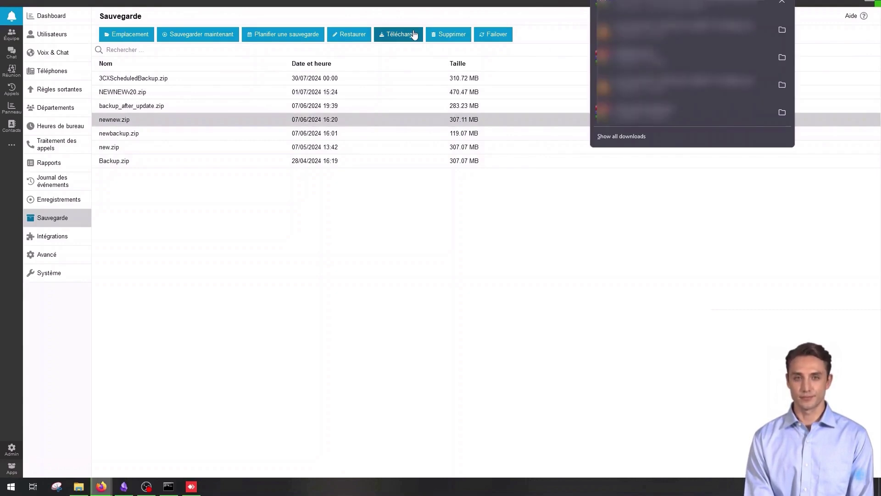
pyautogui.click(441, 18)
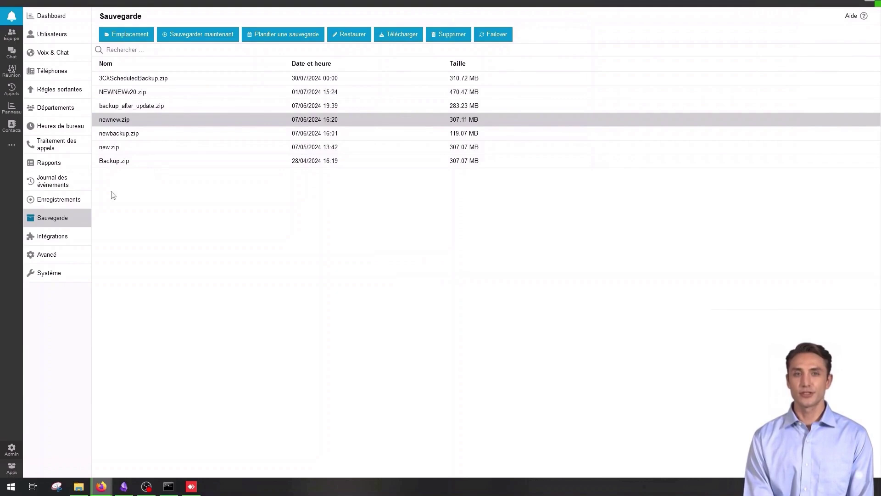
# Step: On the Intégrations page, browse the CRM solution list and keep HubSpot selected
pyautogui.click(42, 238)
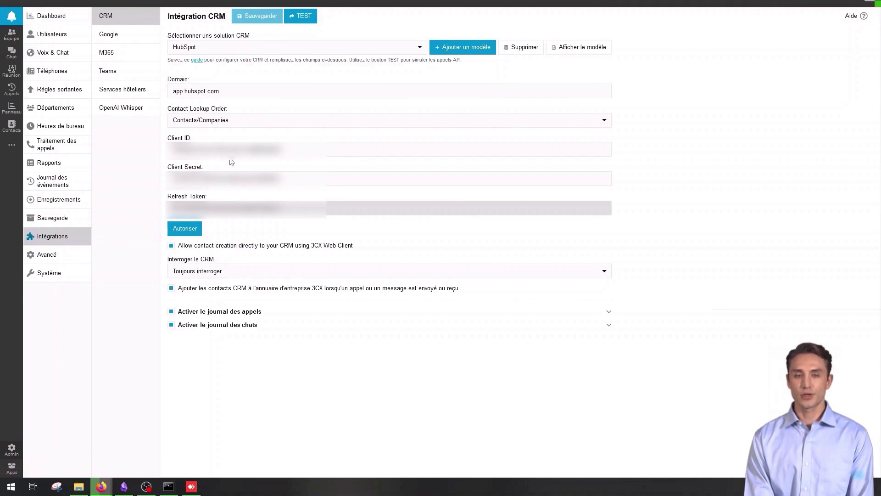
pyautogui.click(299, 47)
pyautogui.scroll(-1, 294, 84)
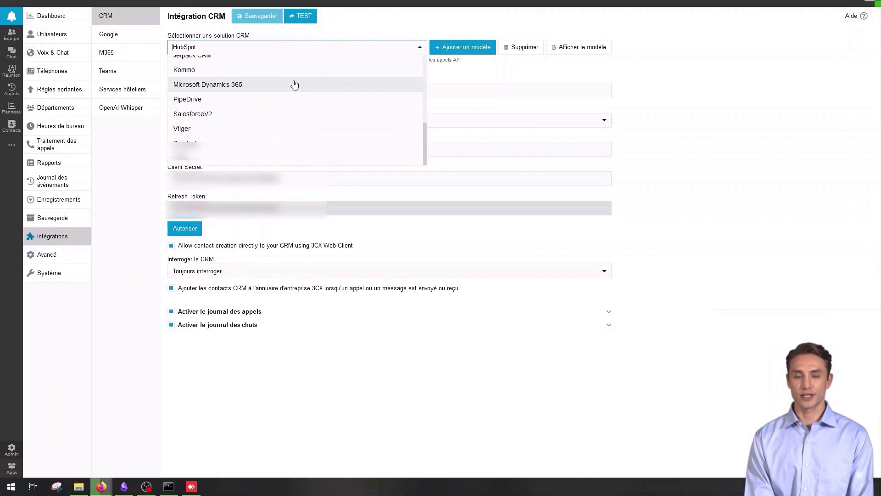
pyautogui.scroll(3, 294, 85)
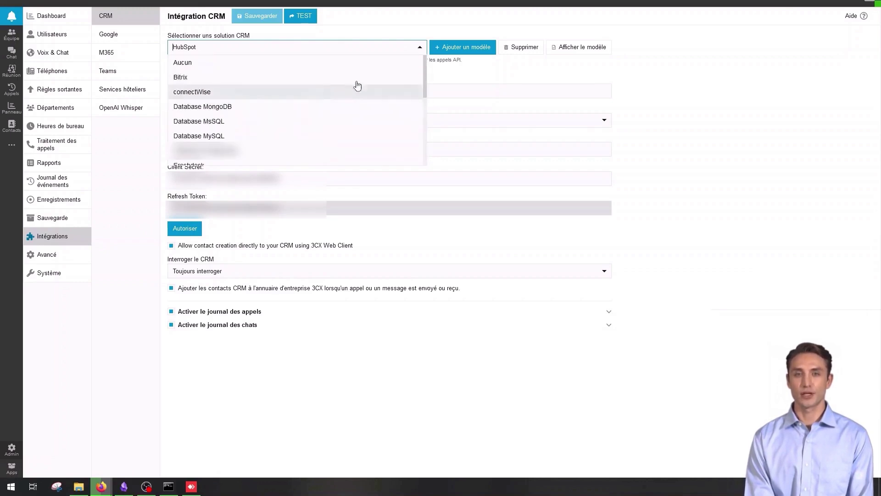
pyautogui.click(479, 66)
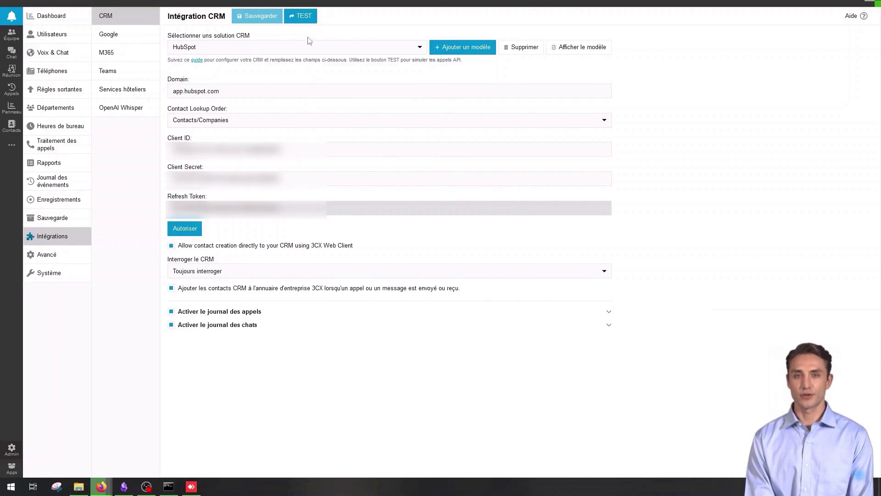
pyautogui.click(301, 16)
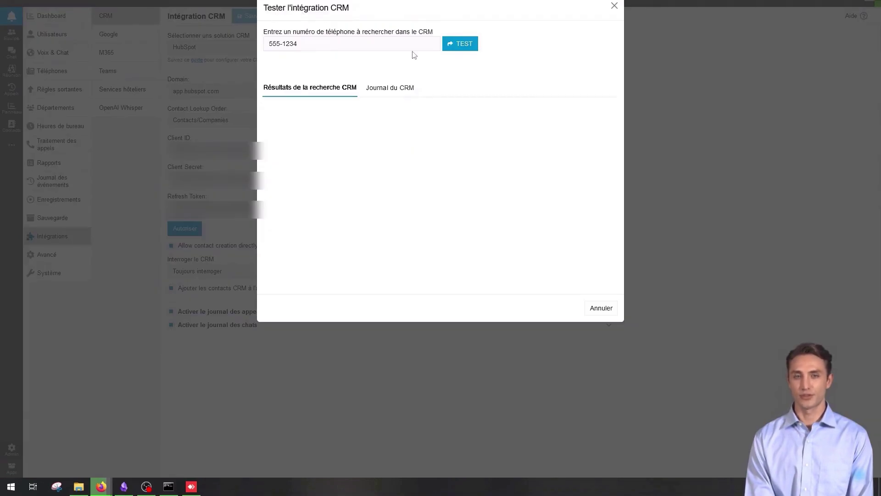
pyautogui.click(614, 7)
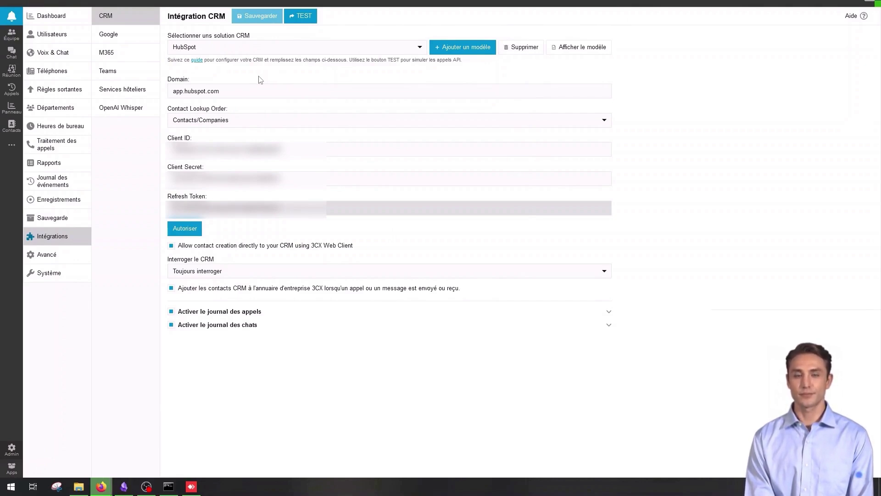
# Step: View the Google and M365 integrations, ending on the OpenAI Whisper settings
pyautogui.click(120, 36)
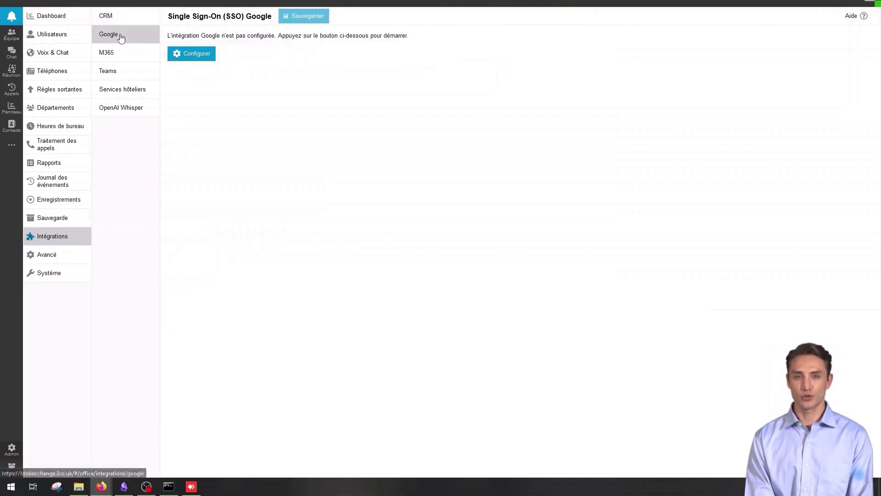
pyautogui.click(133, 55)
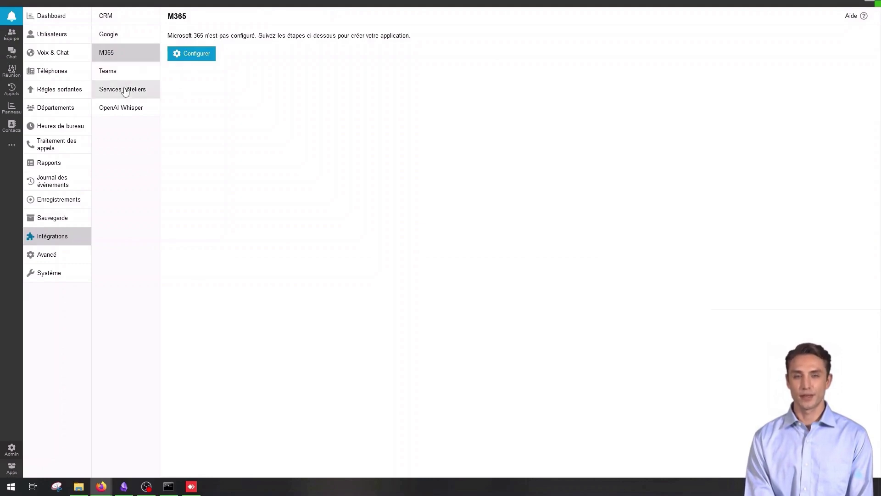
pyautogui.click(123, 109)
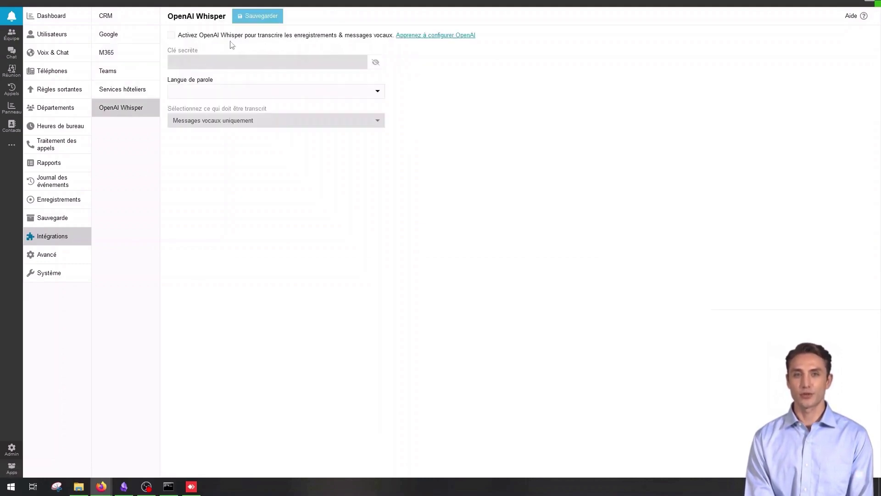